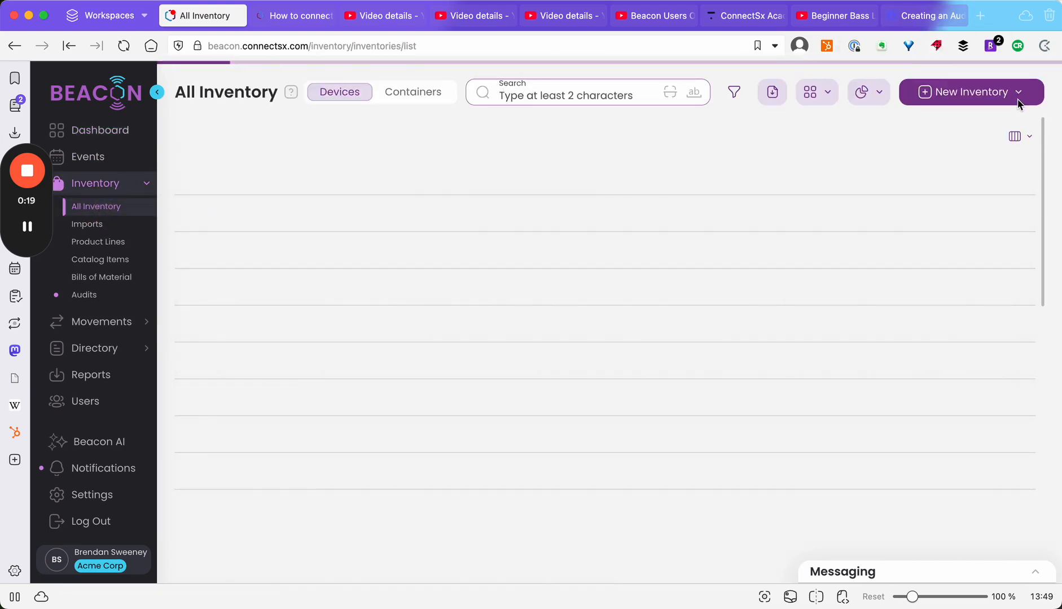
Step: Open the form for adding new devices and containers to inventory
left_click(947, 96)
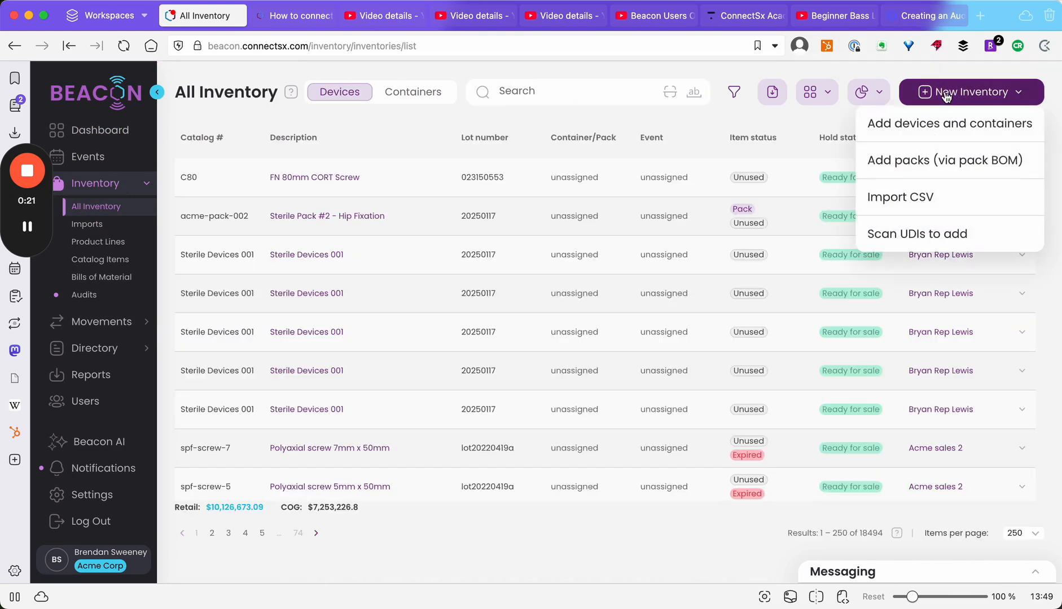
left_click(896, 131)
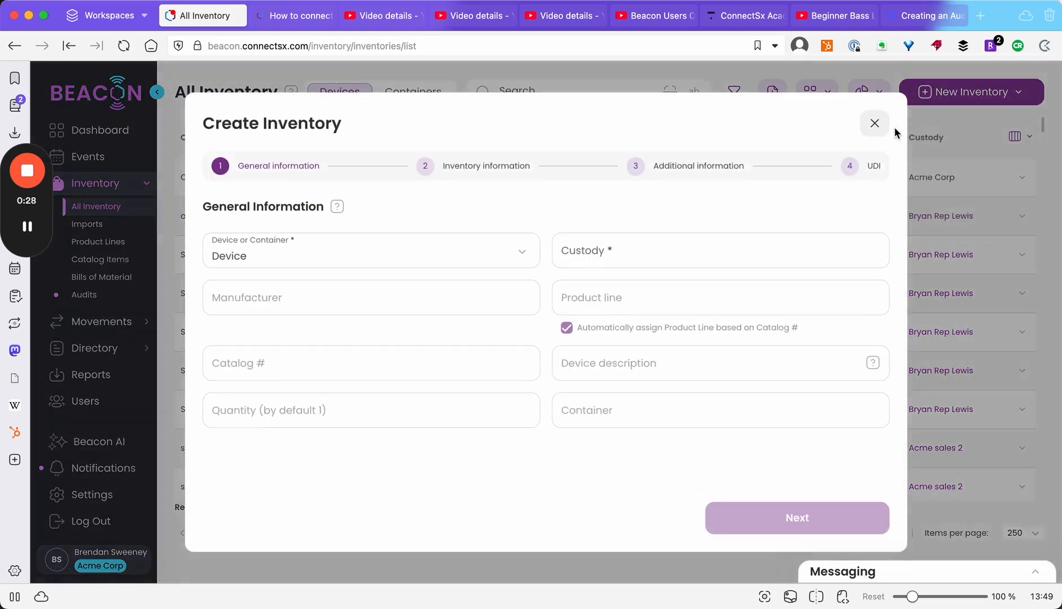
Step: Keep Device as the item type and assign custody to Acme Corp
left_click(415, 254)
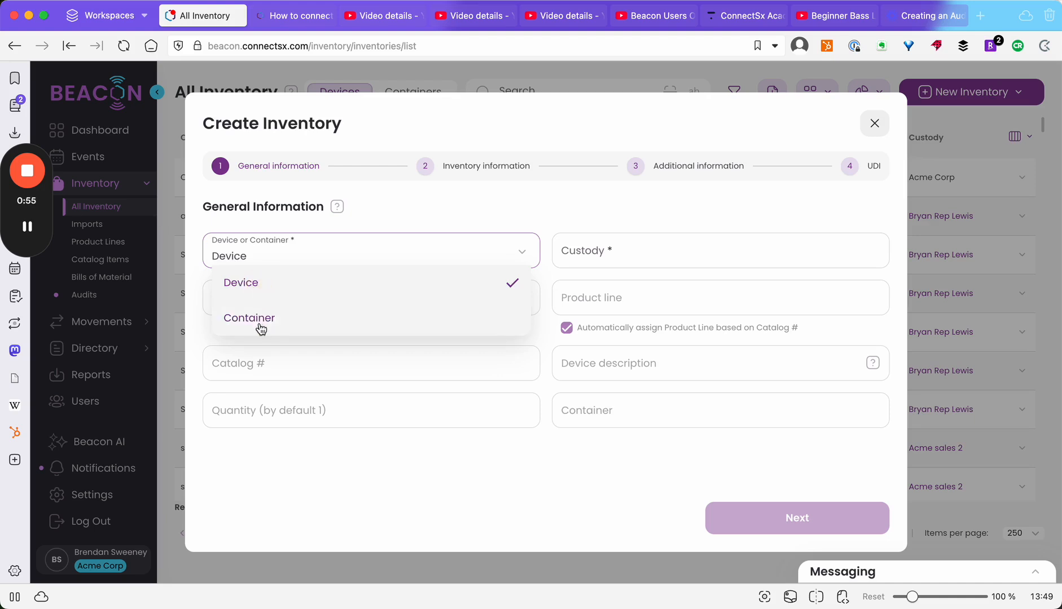
left_click(373, 287)
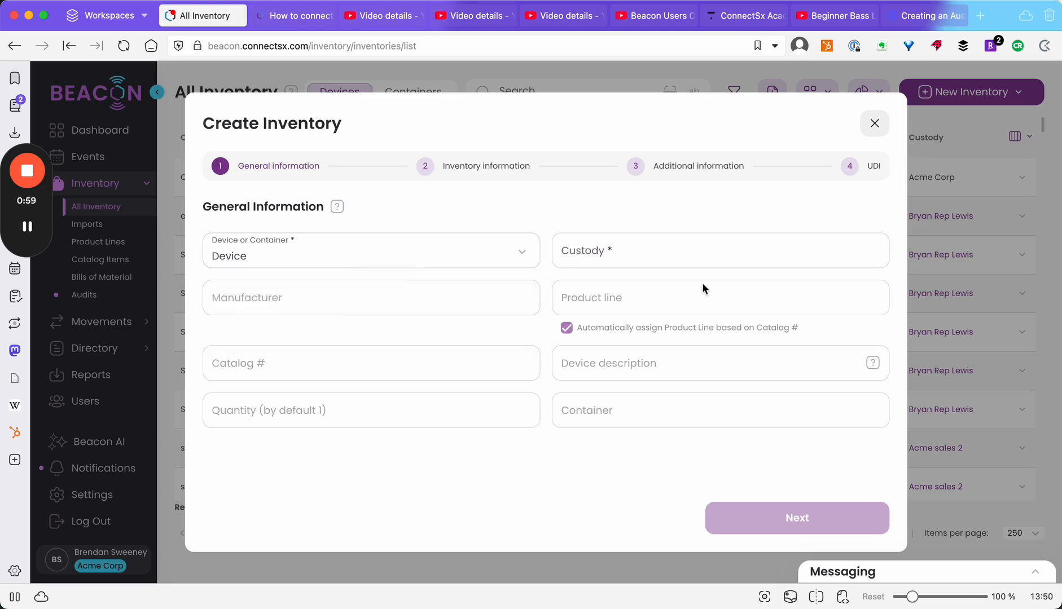
left_click(590, 253)
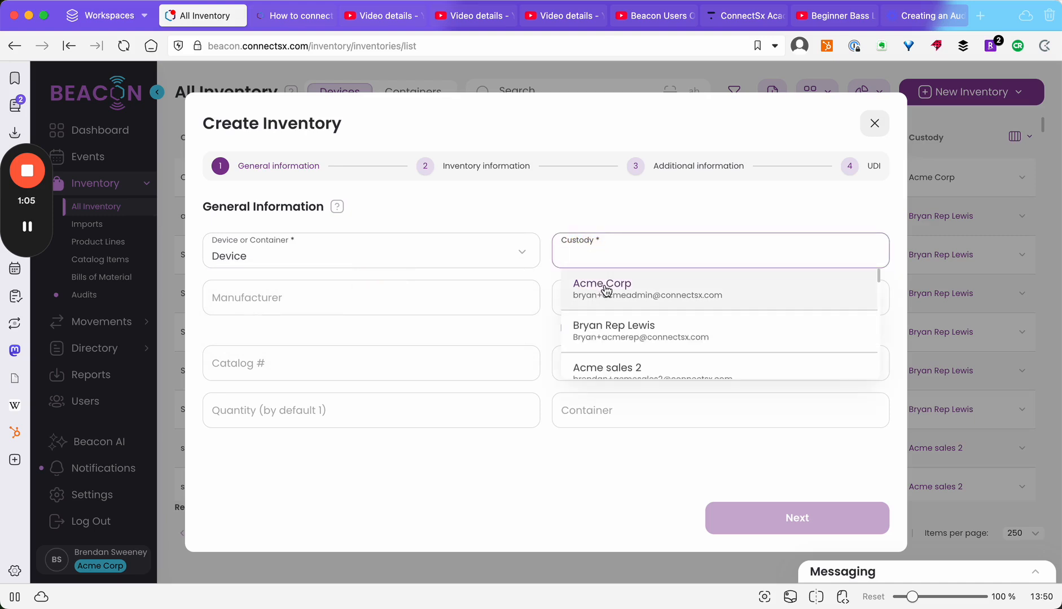
left_click(603, 285)
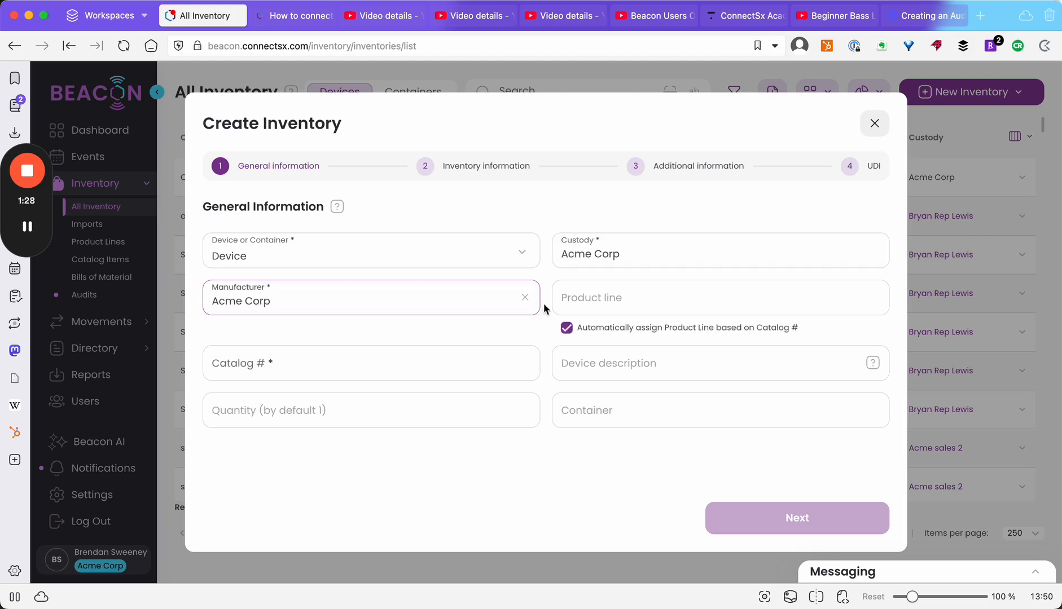
Step: Select catalog number spf-rod-100 for the new device
left_click(575, 302)
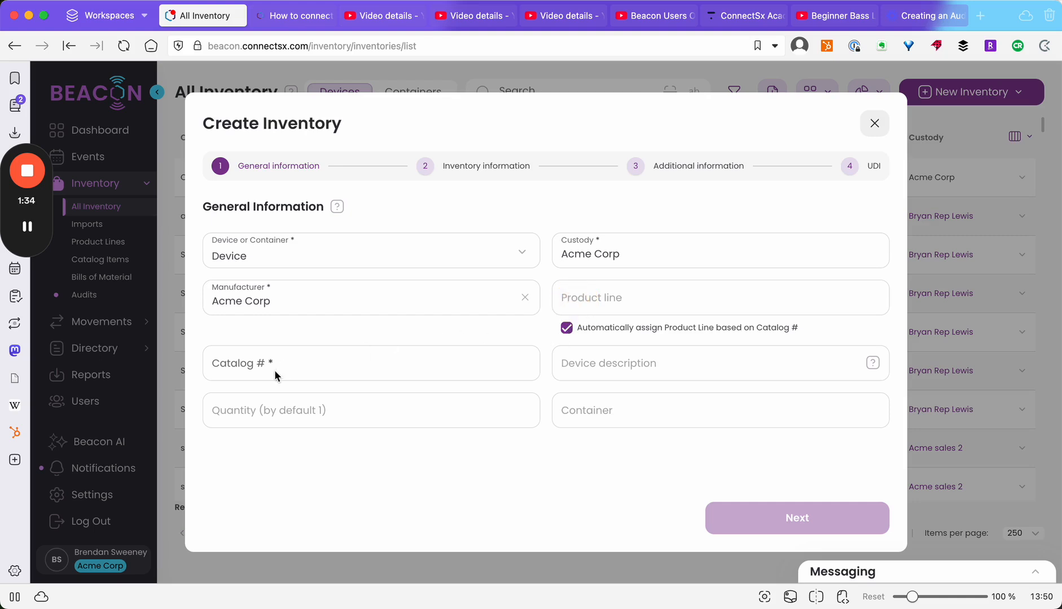
left_click(303, 363)
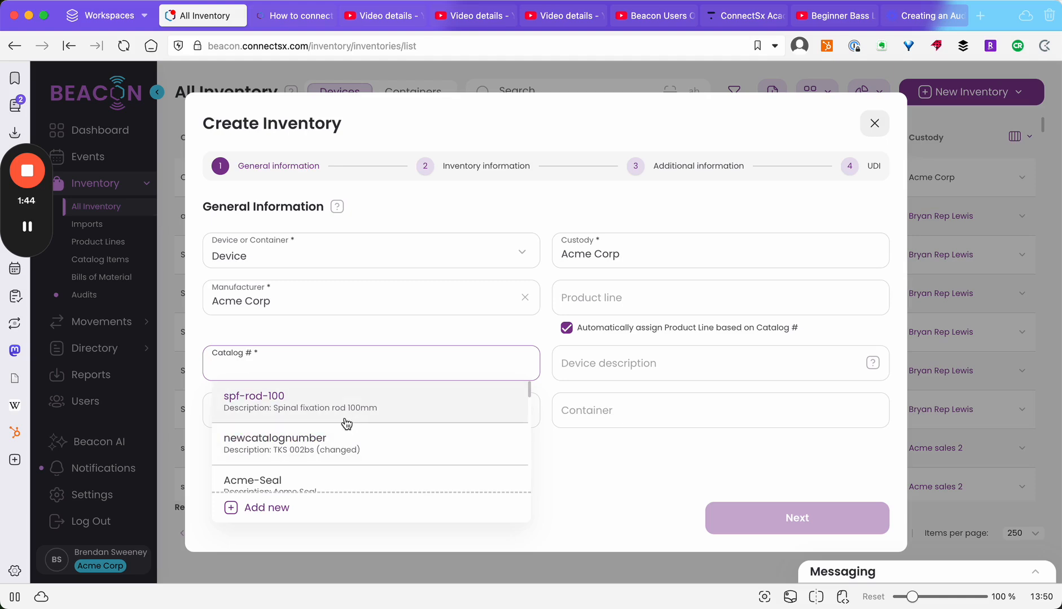
left_click(249, 514)
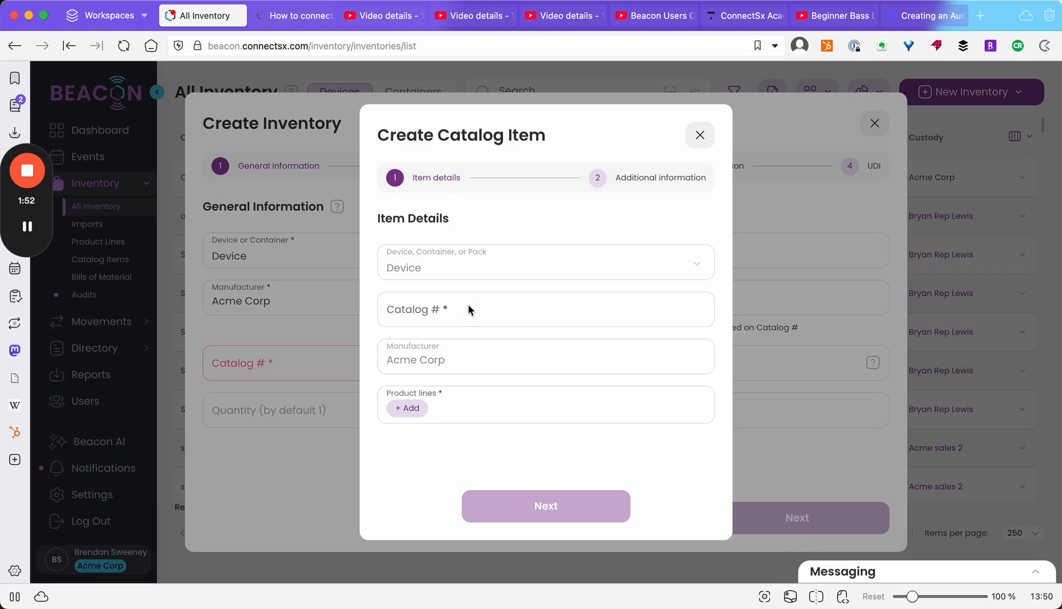
left_click(701, 134)
left_click(321, 406)
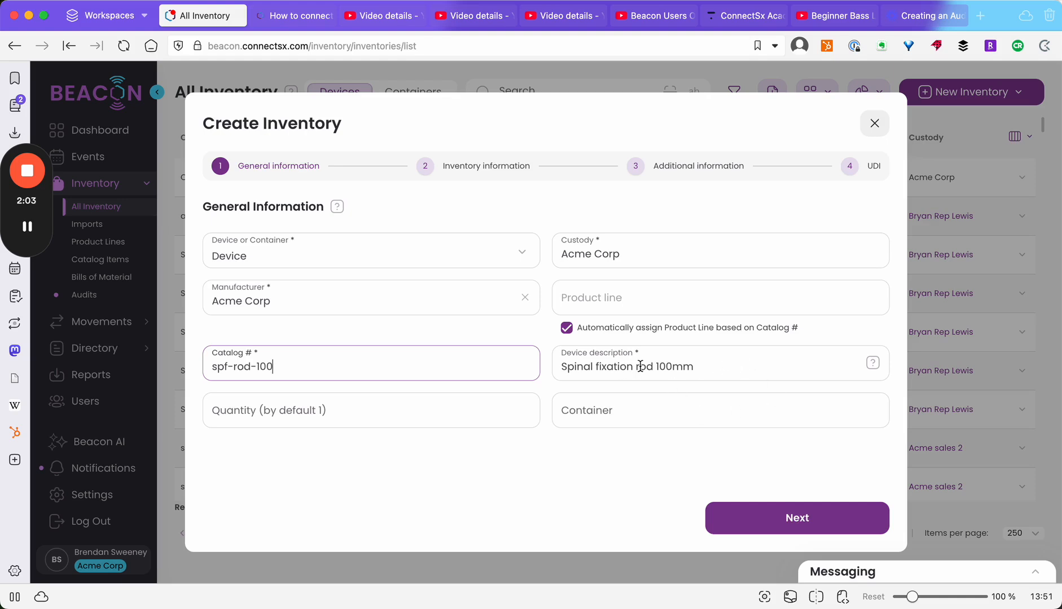
Step: Set the quantity to 10
left_click(465, 422)
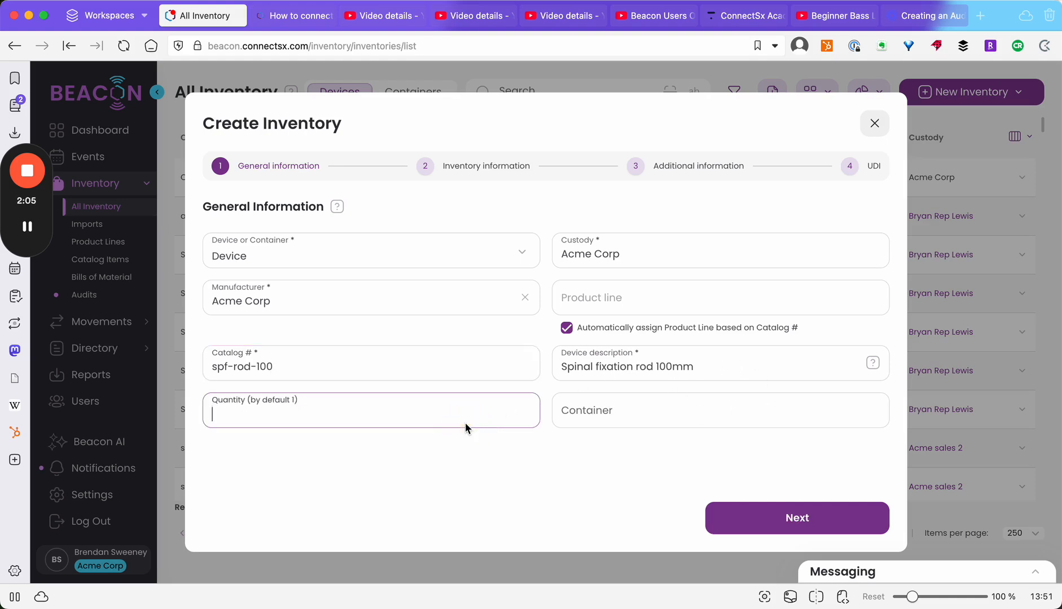
type("100")
key("BackSpace")
Step: Set the container to Spinopelvic Fix 3000 001 and continue to the inventory information page
left_click(580, 411)
type("Spinopelvic Fix 3000 001")
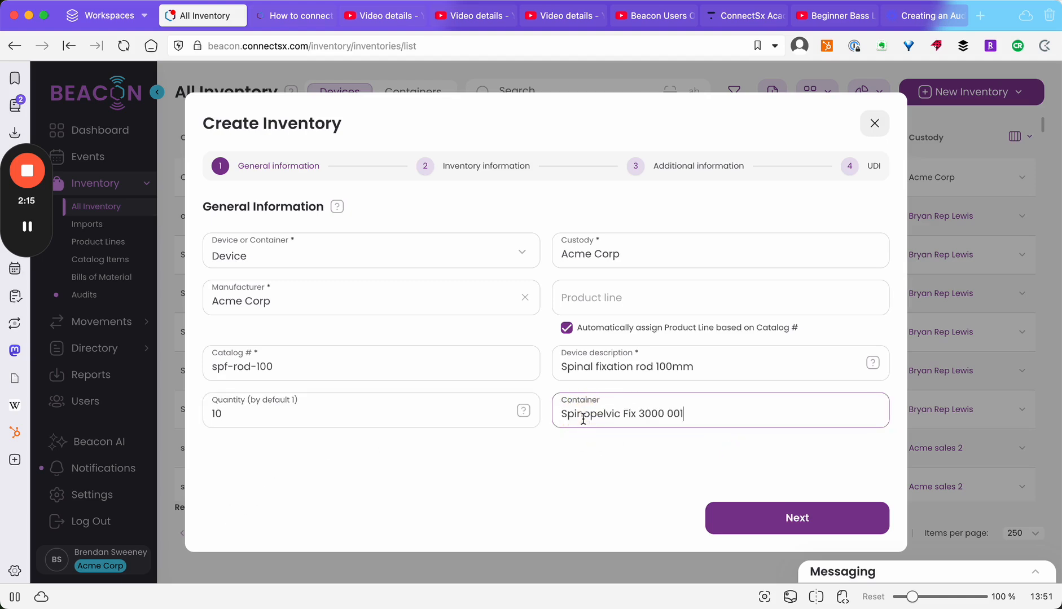
left_click(618, 415)
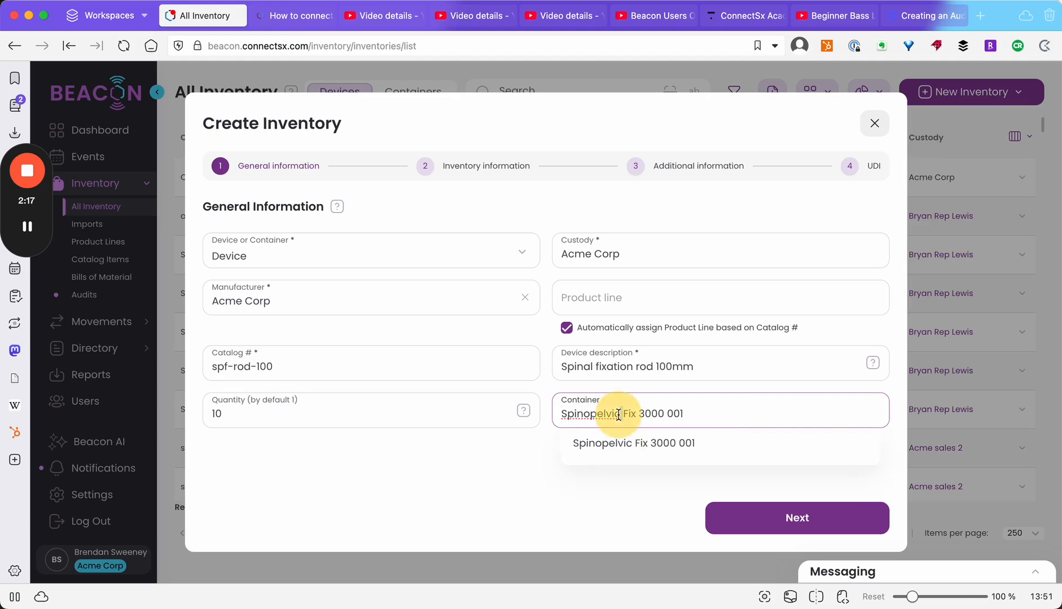
left_click(609, 471)
left_click(744, 517)
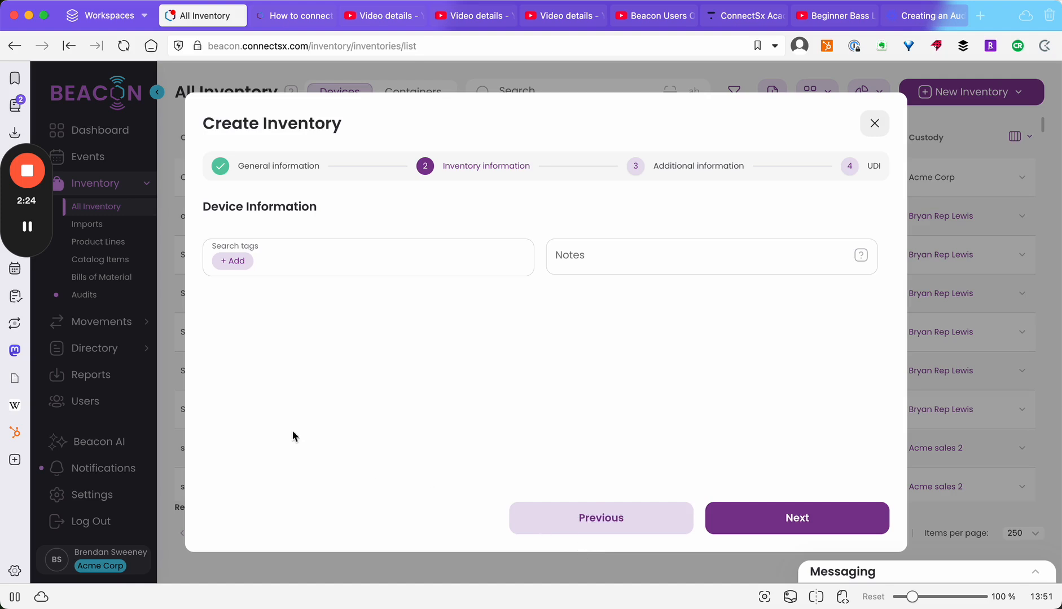
left_click(228, 265)
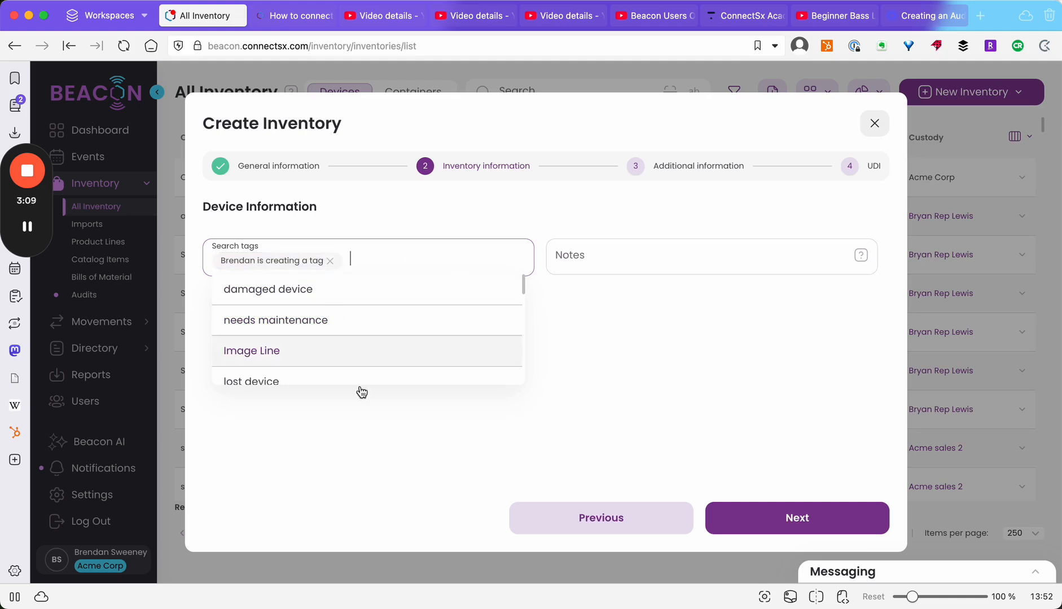
left_click(330, 262)
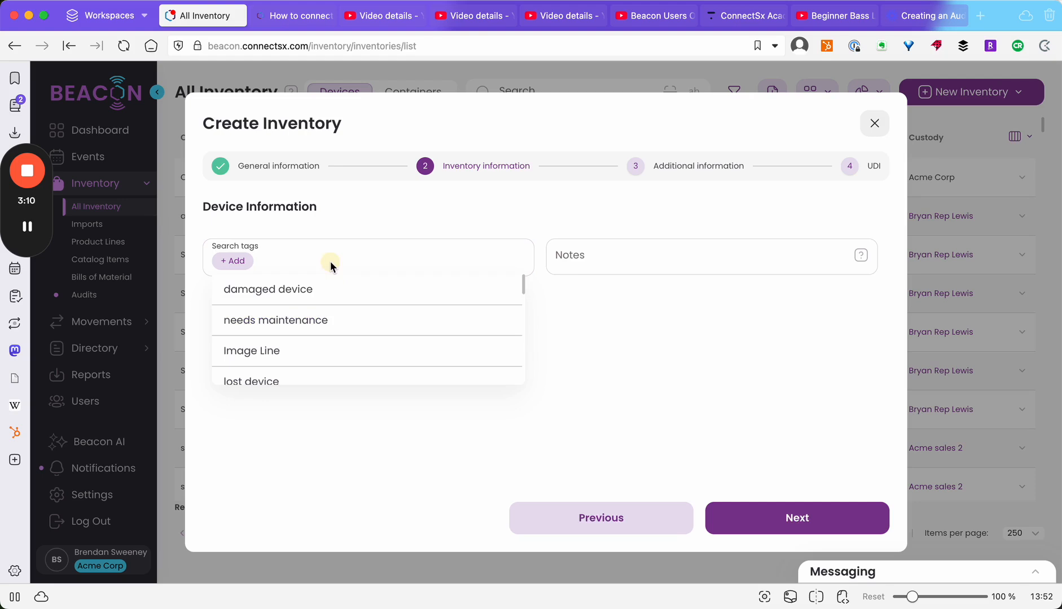
left_click(616, 354)
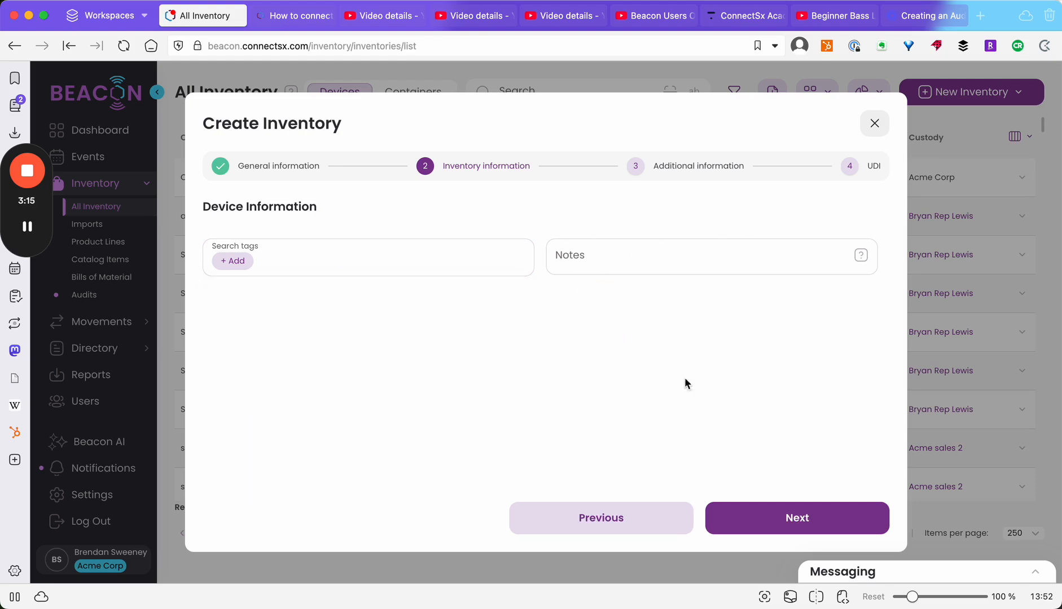
Step: Continue to the additional information page and set the inventory type to Implant
left_click(771, 526)
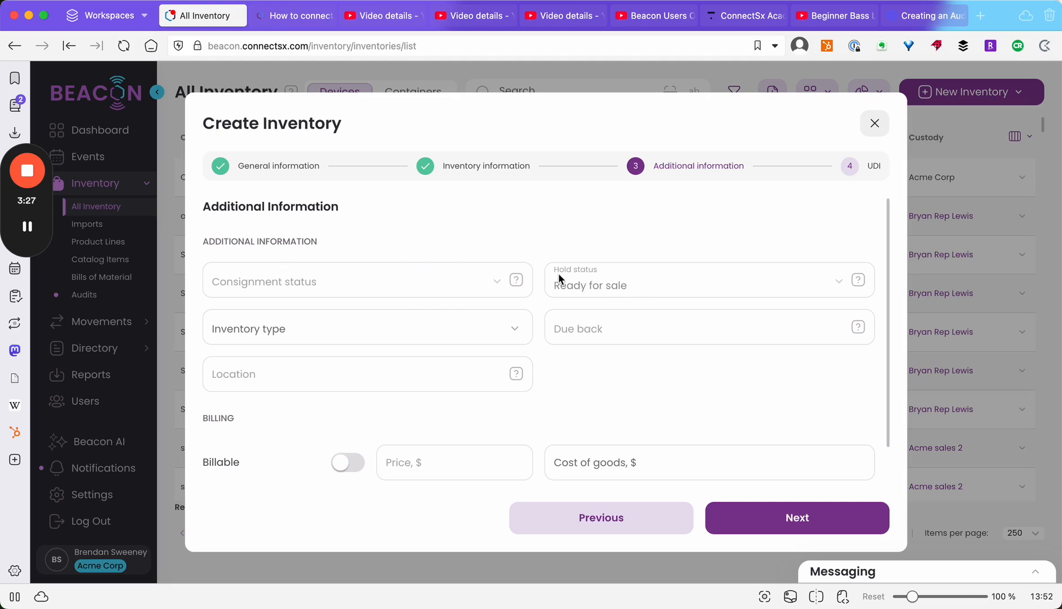
left_click(607, 286)
left_click(303, 329)
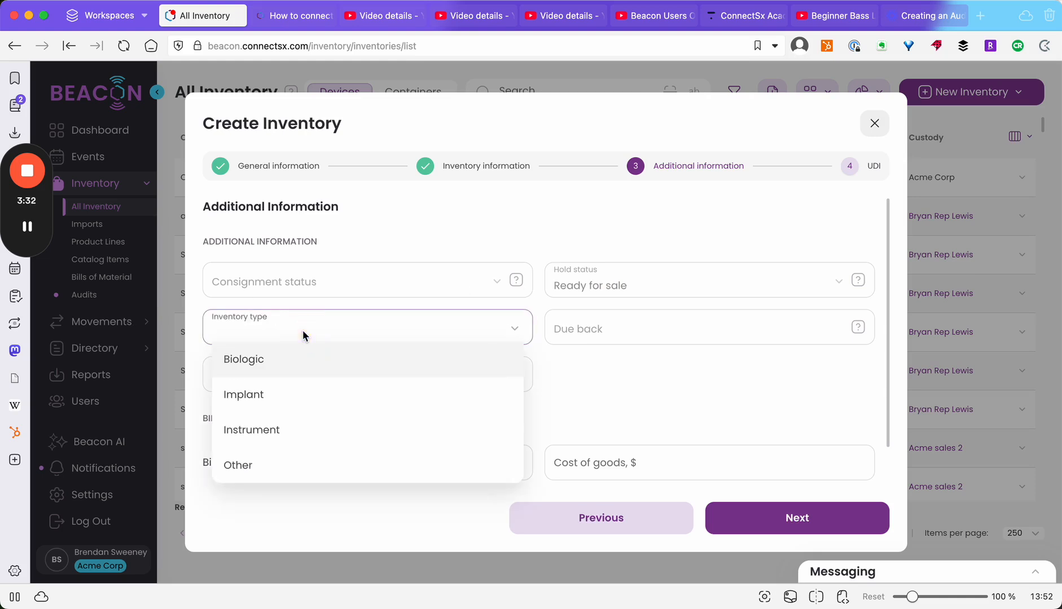
left_click(282, 402)
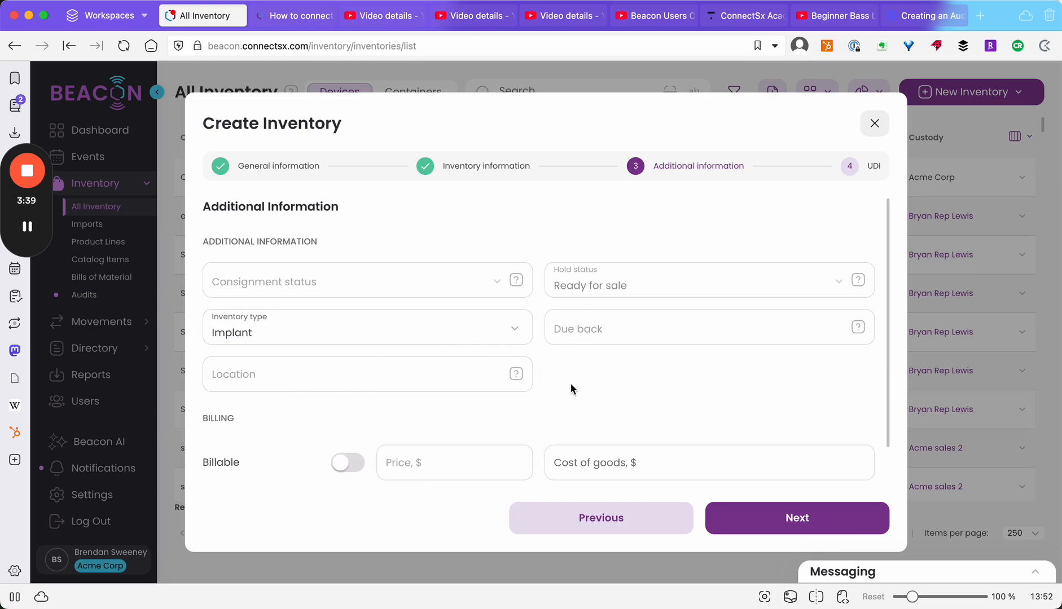
Step: Make the item billable with a price of 1000
scroll(316, 395, "down", 1)
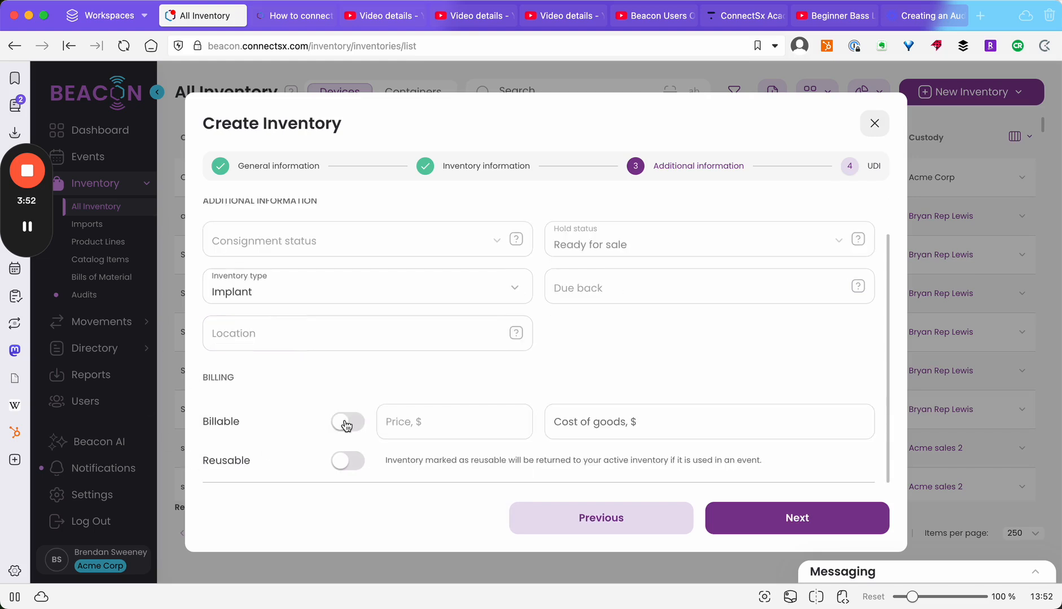
left_click(348, 422)
left_click(470, 429)
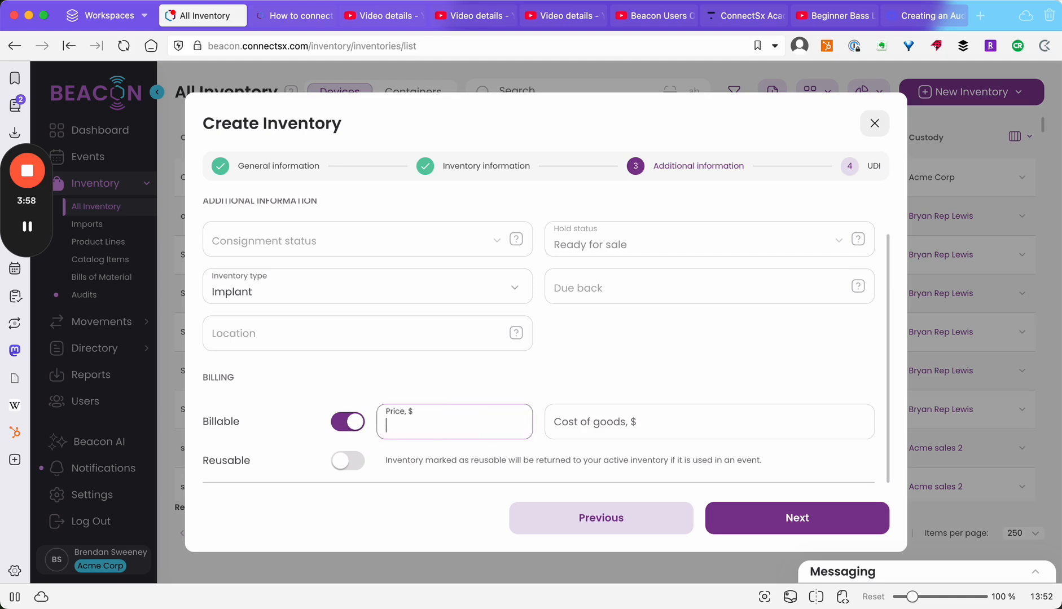
type("1000")
Step: Set the cost of goods to 20 and continue to the UDI page
left_click(646, 424)
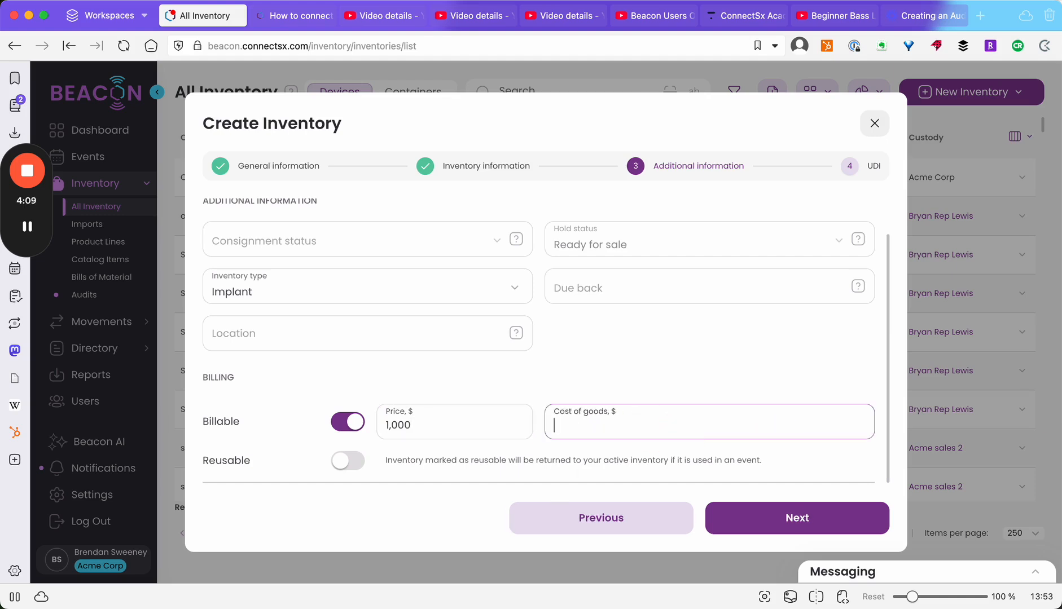
type("20")
left_click(548, 346)
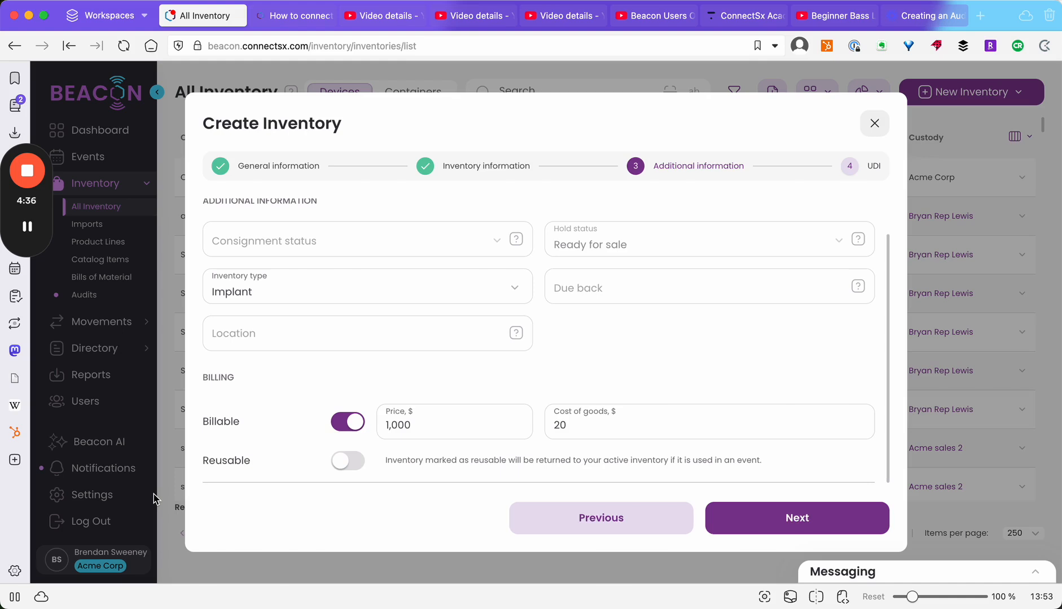
left_click(813, 525)
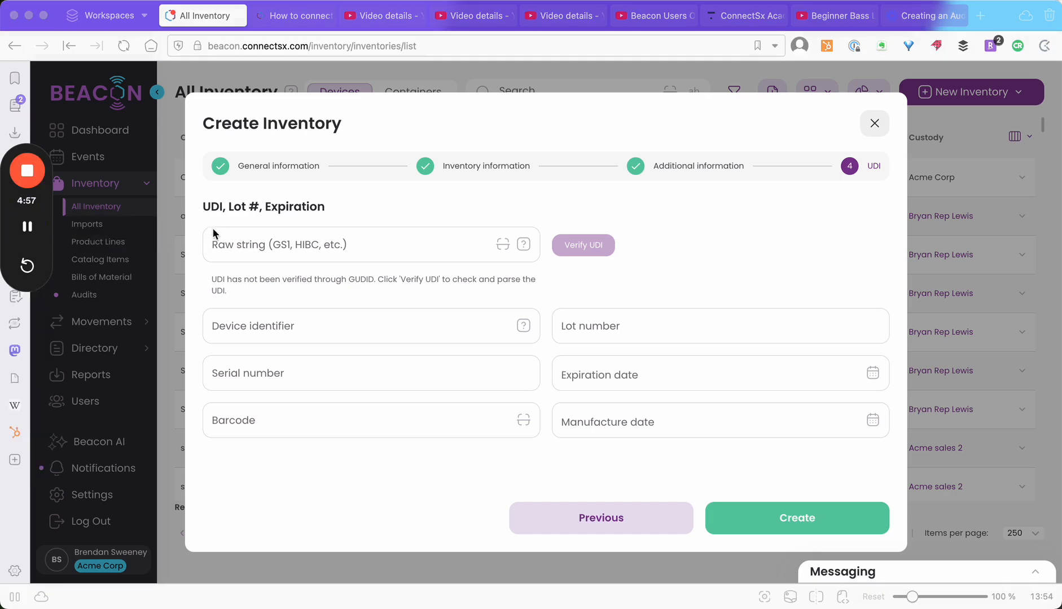
Step: Paste the UDI raw string and verify it to fill the identifier, lot and expiration fields
left_click(287, 244)
type("+B2672CAN450B0/$$73682374/14D20291127U")
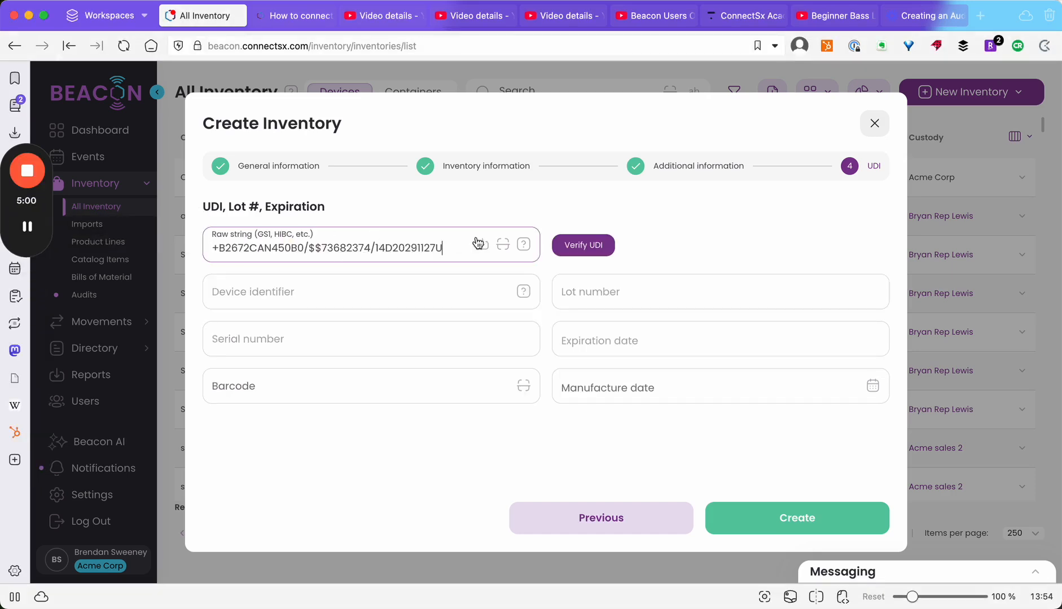
left_click(583, 248)
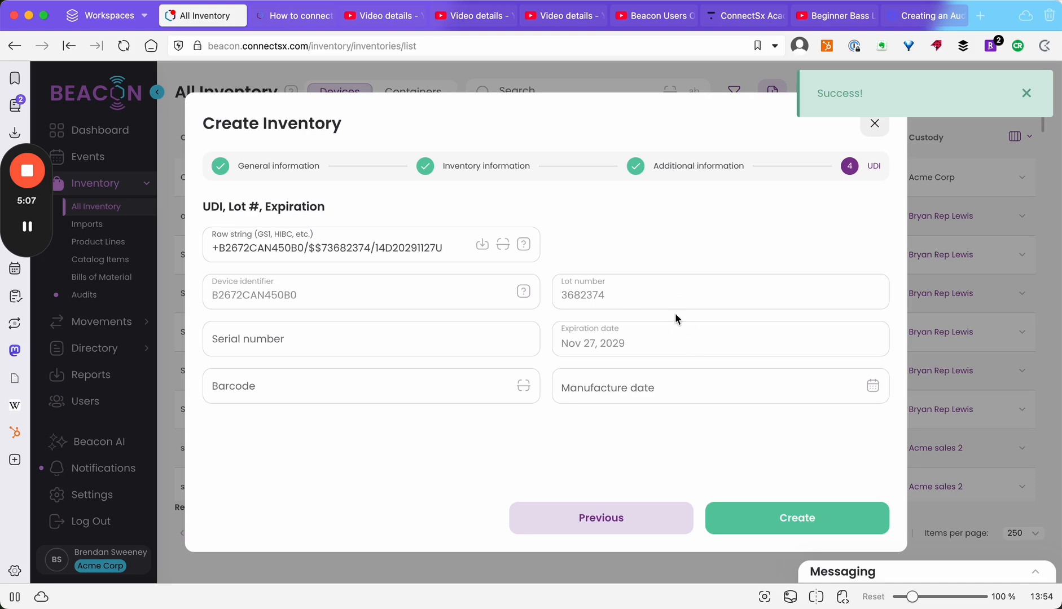
Step: Clear the UDI raw string field
left_click_drag(619, 343, 582, 348)
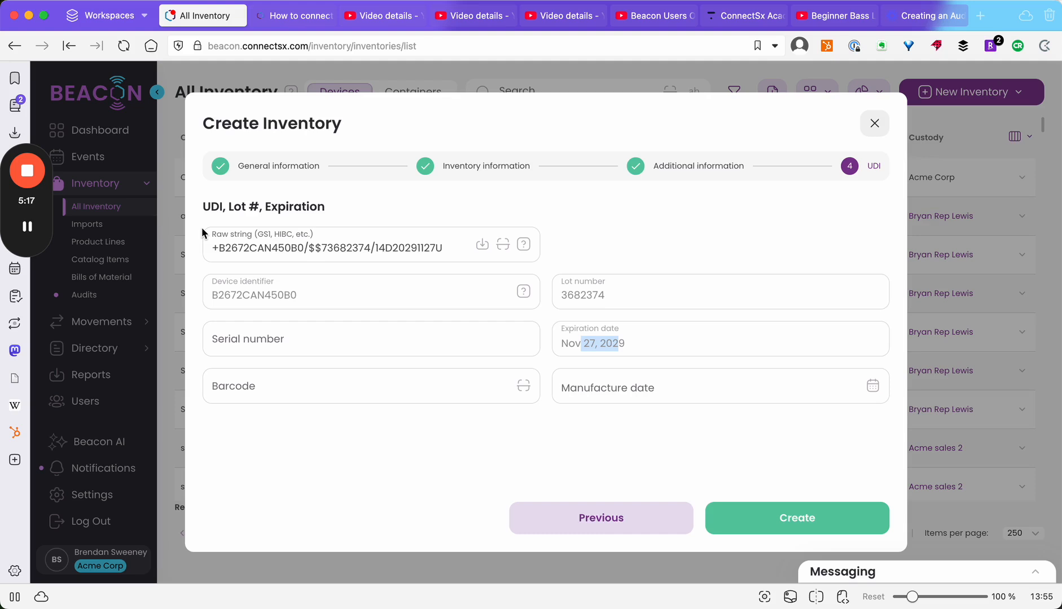
triple_click(391, 248)
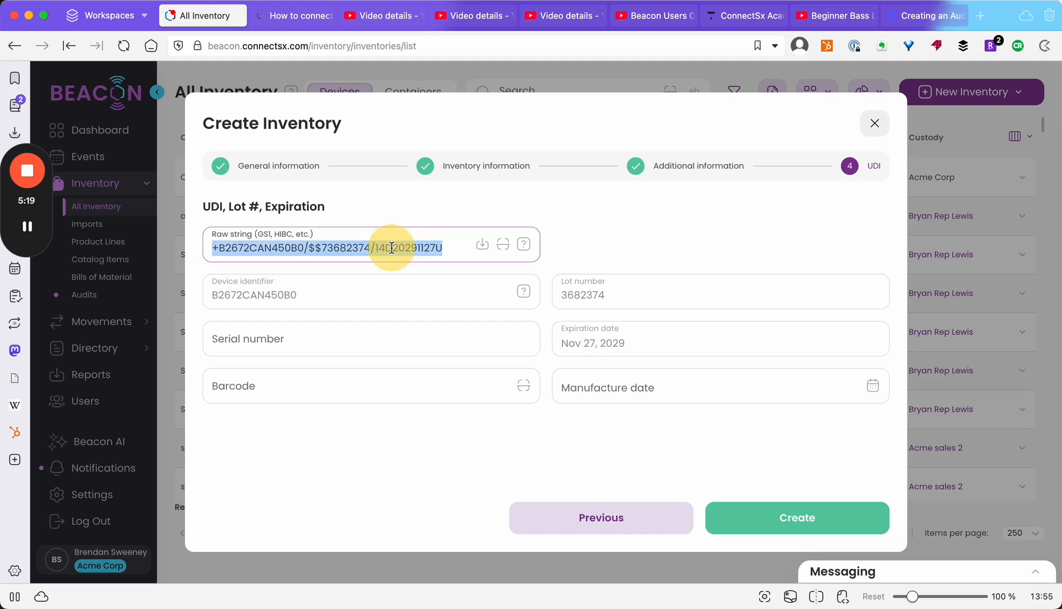
key("BackSpace")
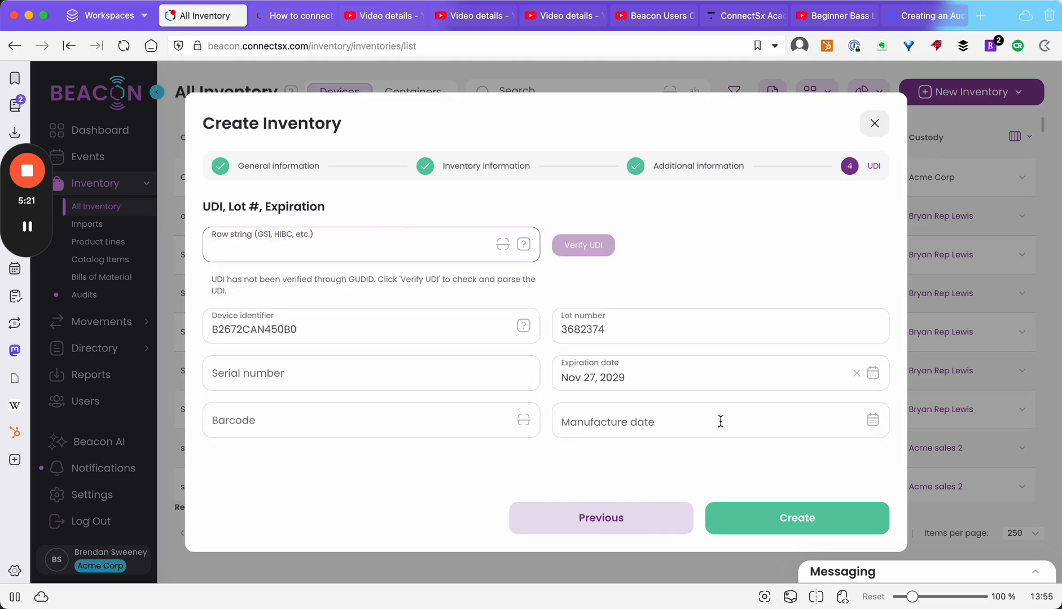
Step: Set the lot number to 36824 and the expiration date to Nov 30, 2029
left_click(597, 330)
left_click(639, 392)
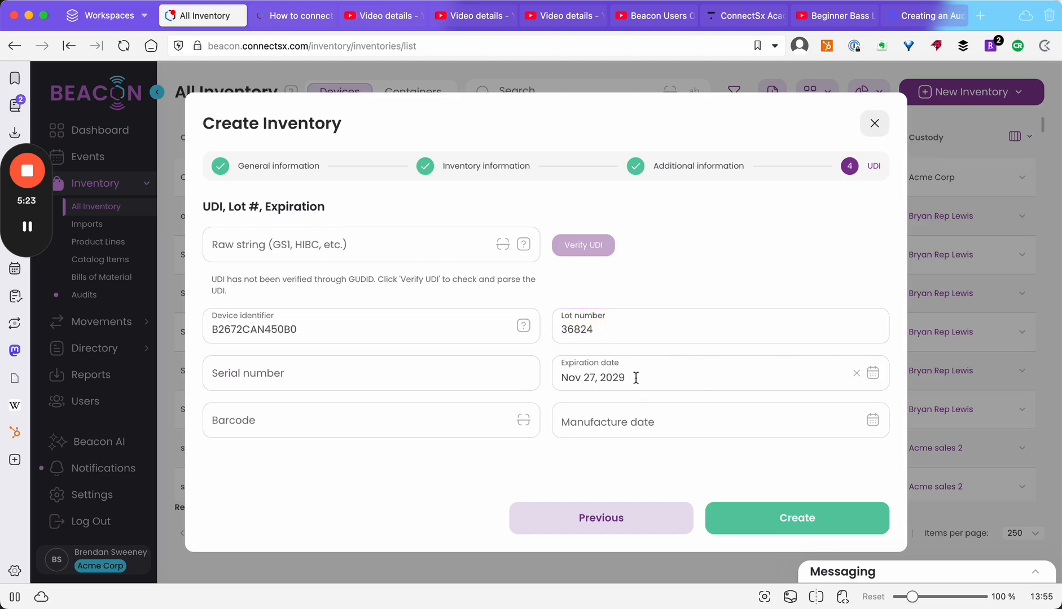
left_click(727, 307)
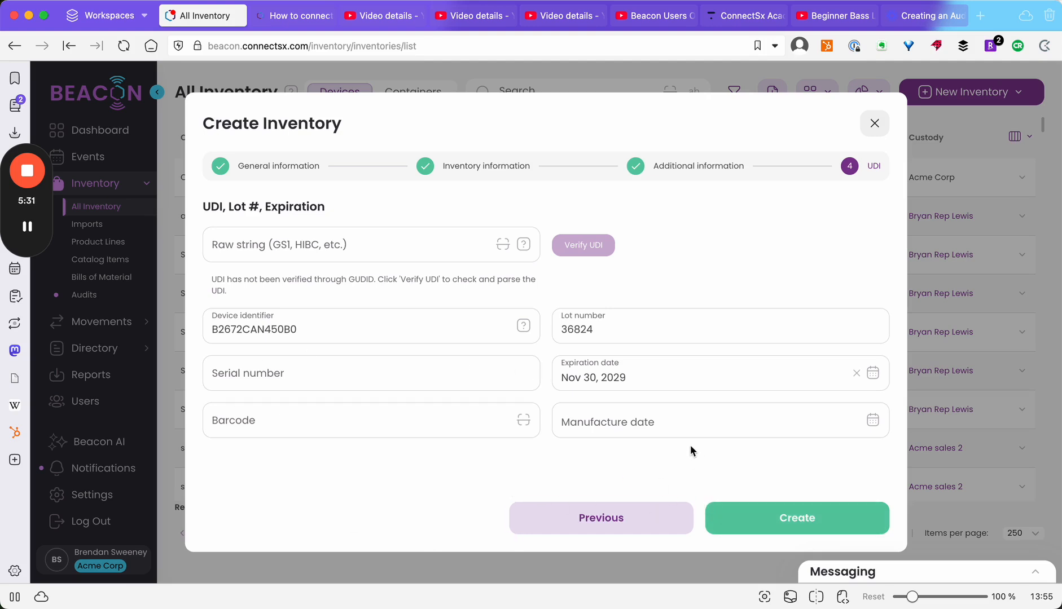
Step: Create the inventory item and expand its device, additional and billing information sections to review them
left_click(742, 520)
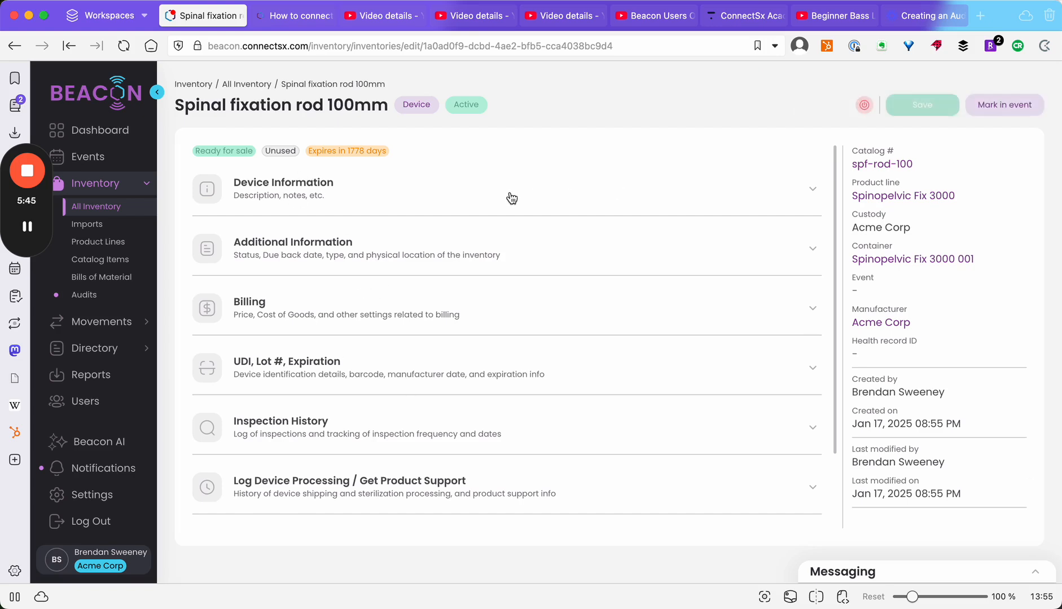
left_click(368, 194)
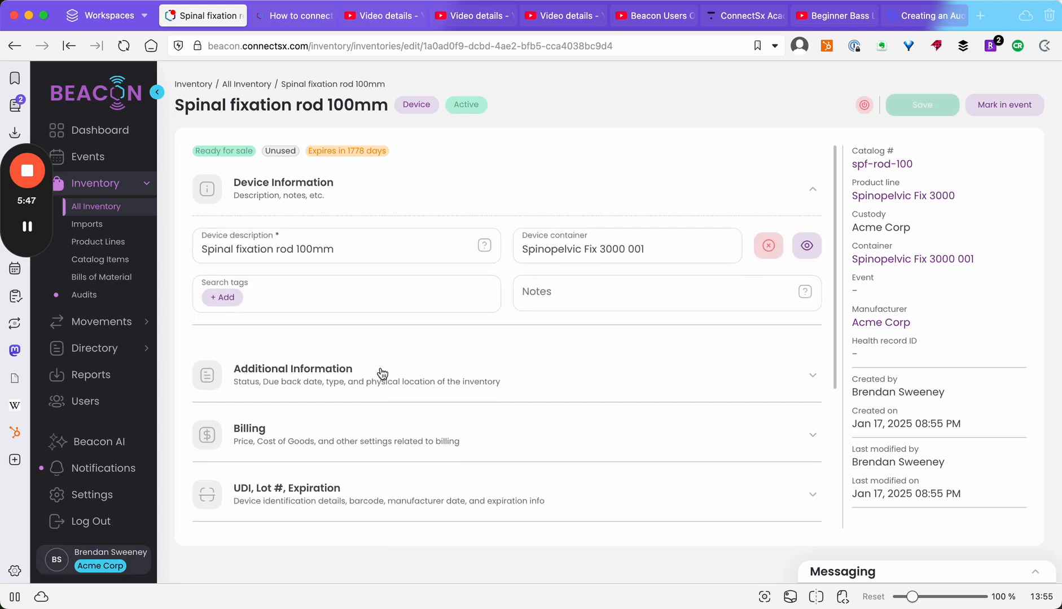
left_click(390, 387)
scroll(372, 458, "down", 2)
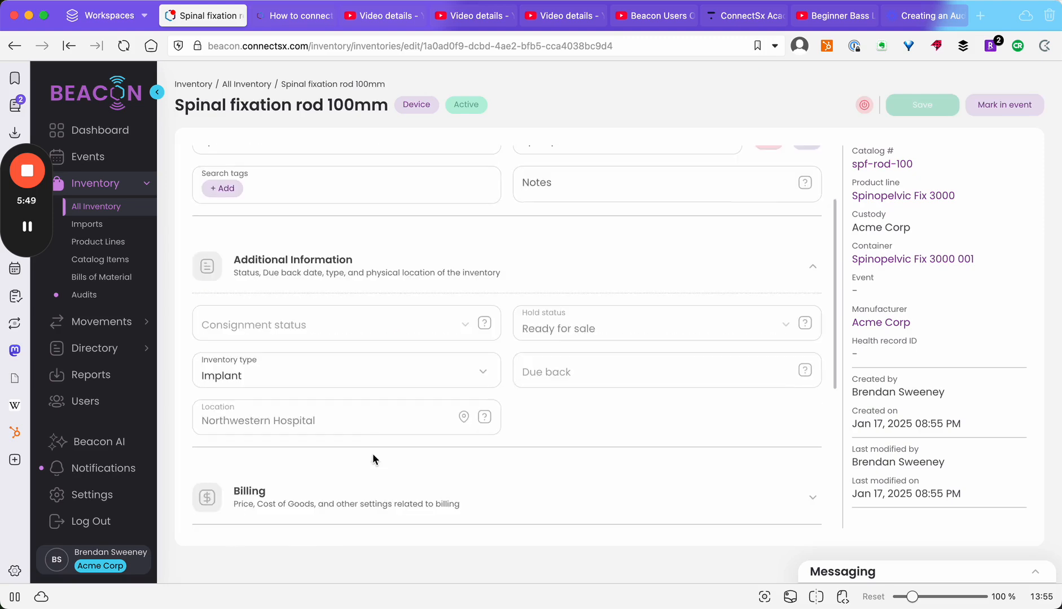
left_click(384, 499)
scroll(384, 490, "down", 7)
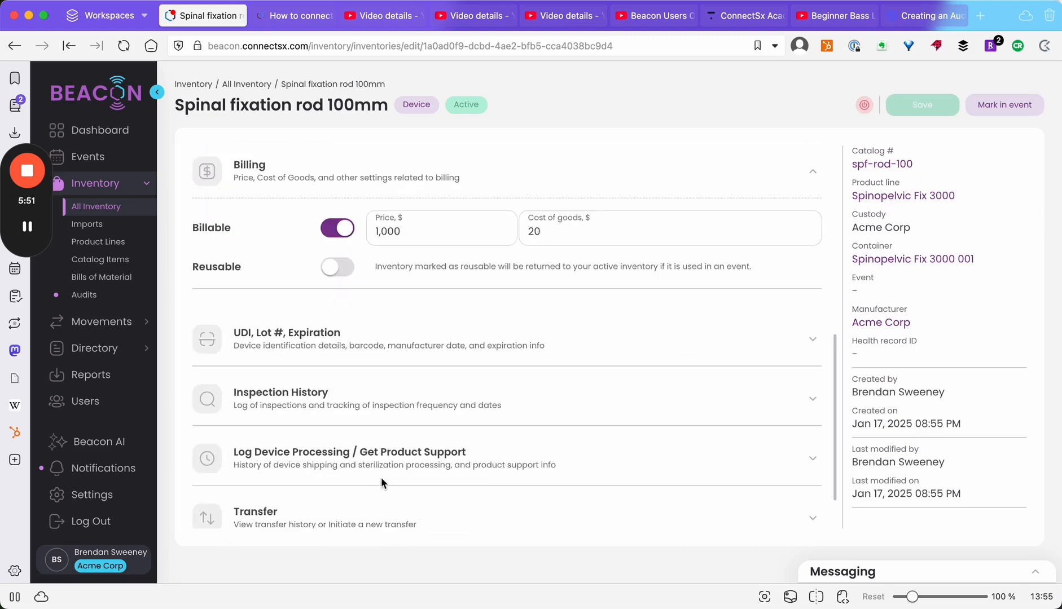